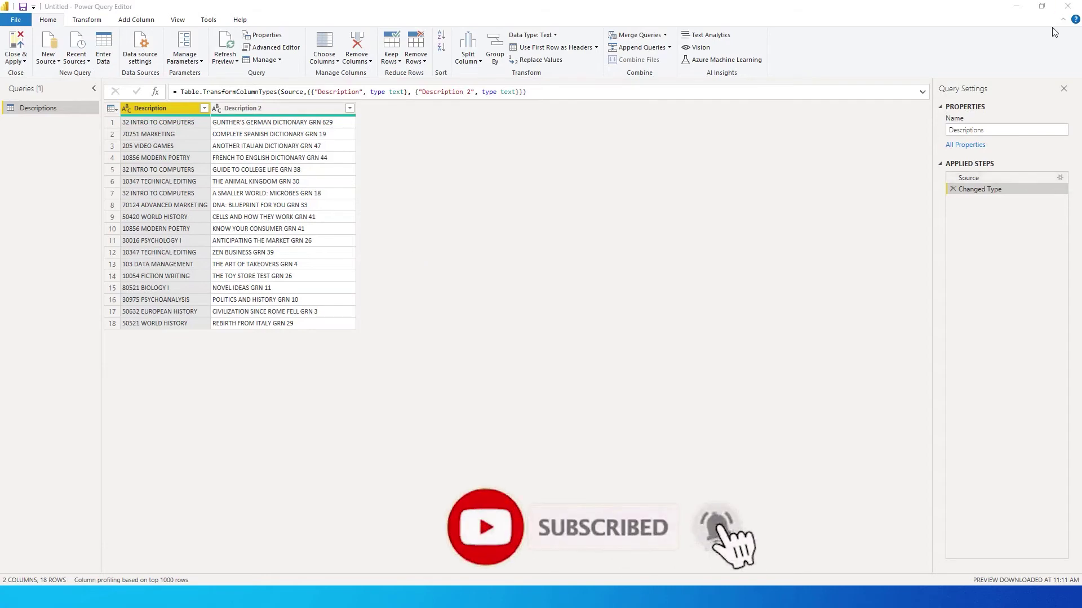
Apply the Descriptions query to load it, then reopen it from Report view with Edit query
click(15, 61)
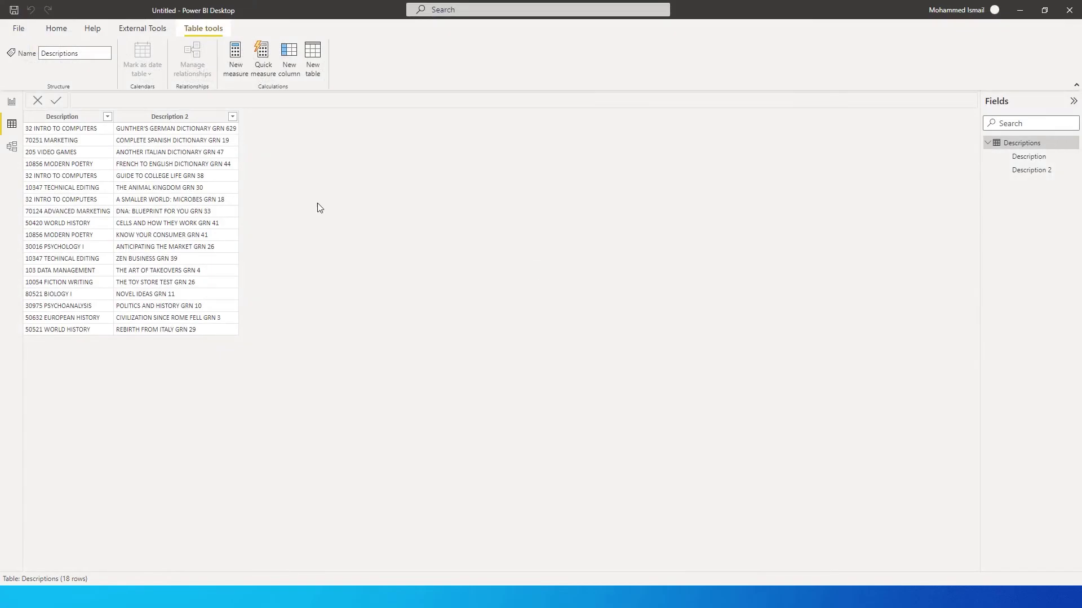
click(12, 102)
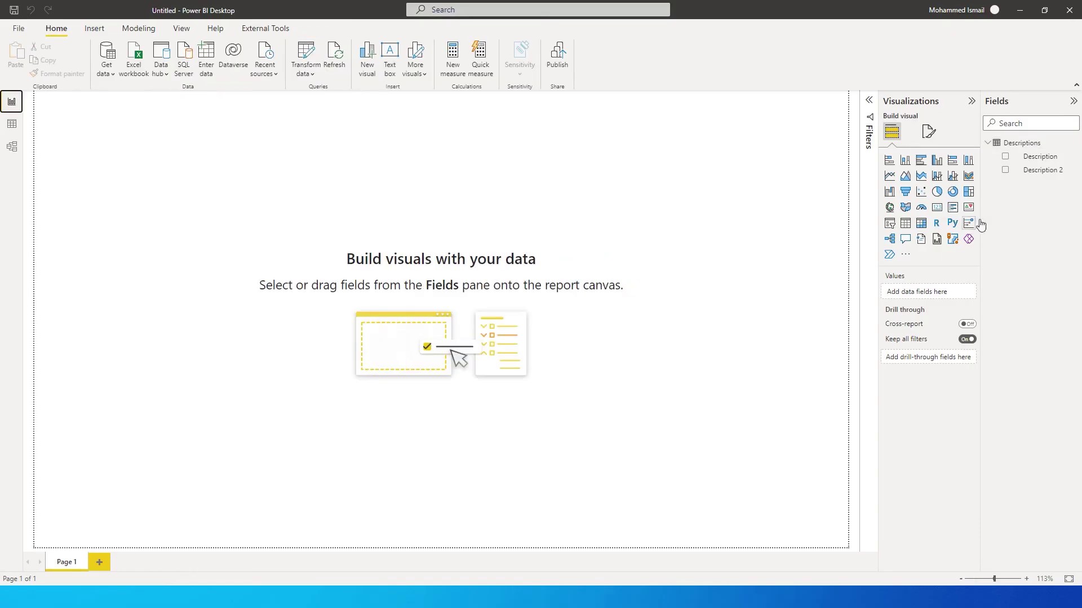
click(1074, 142)
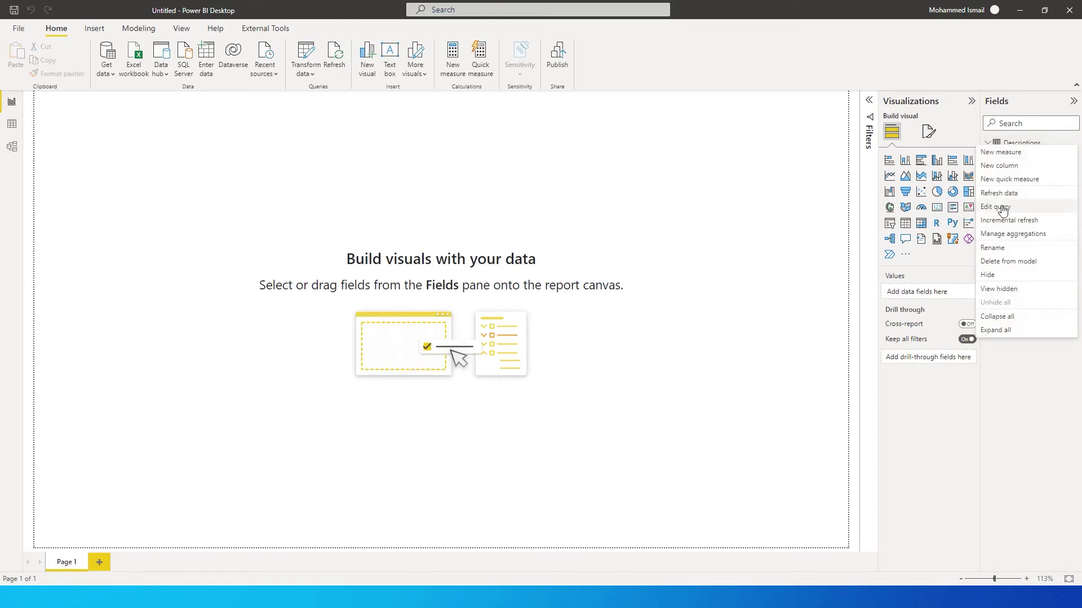
click(1000, 210)
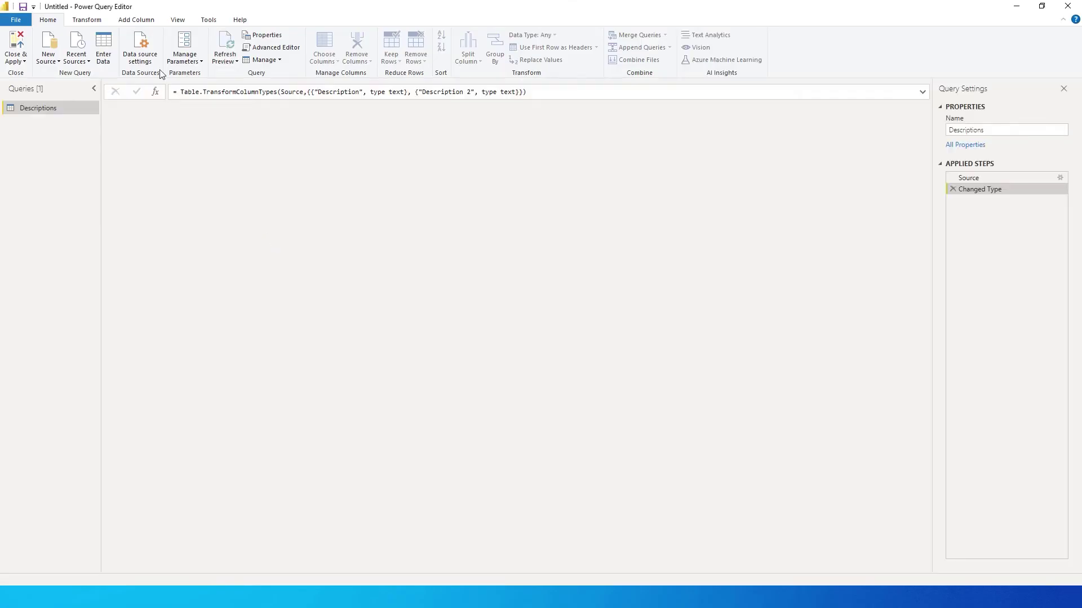
Define custom column 'Number 1' with formula Text.Select([Description],{"0".."9"})
click(137, 20)
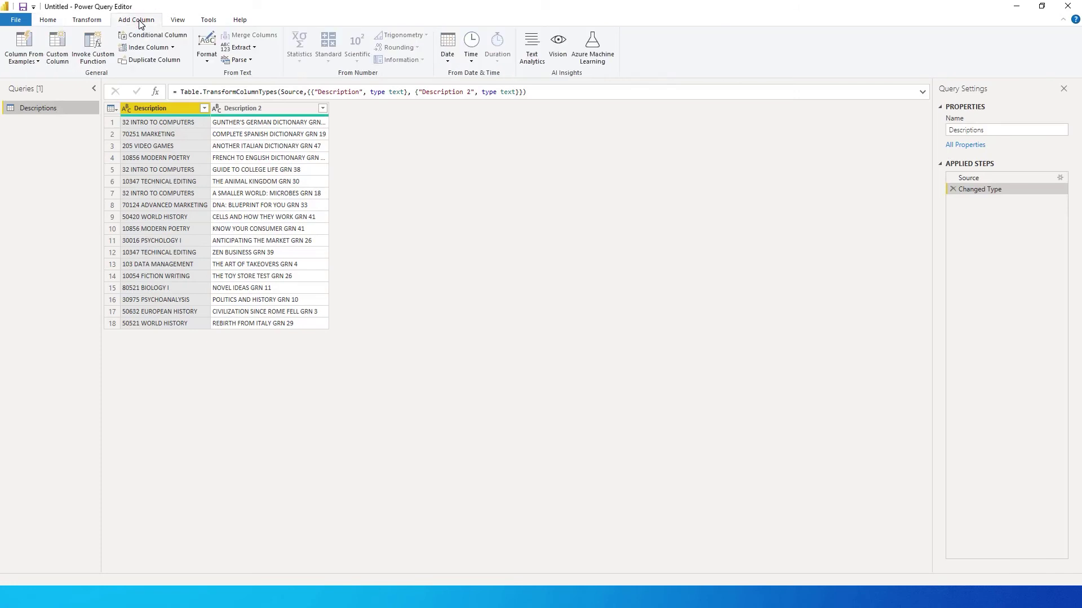
click(57, 54)
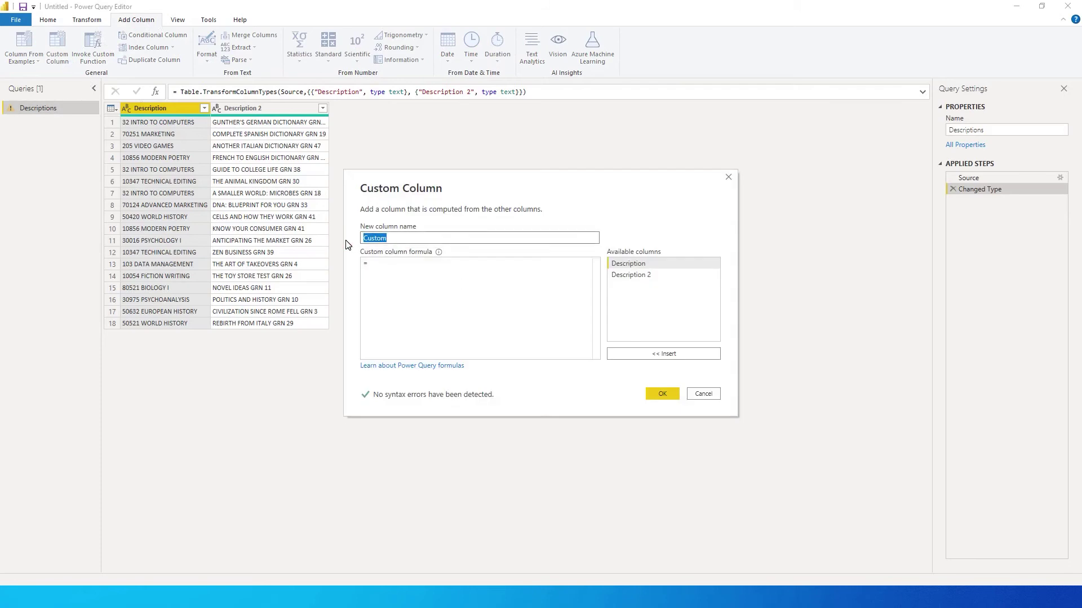
text(Number 1)
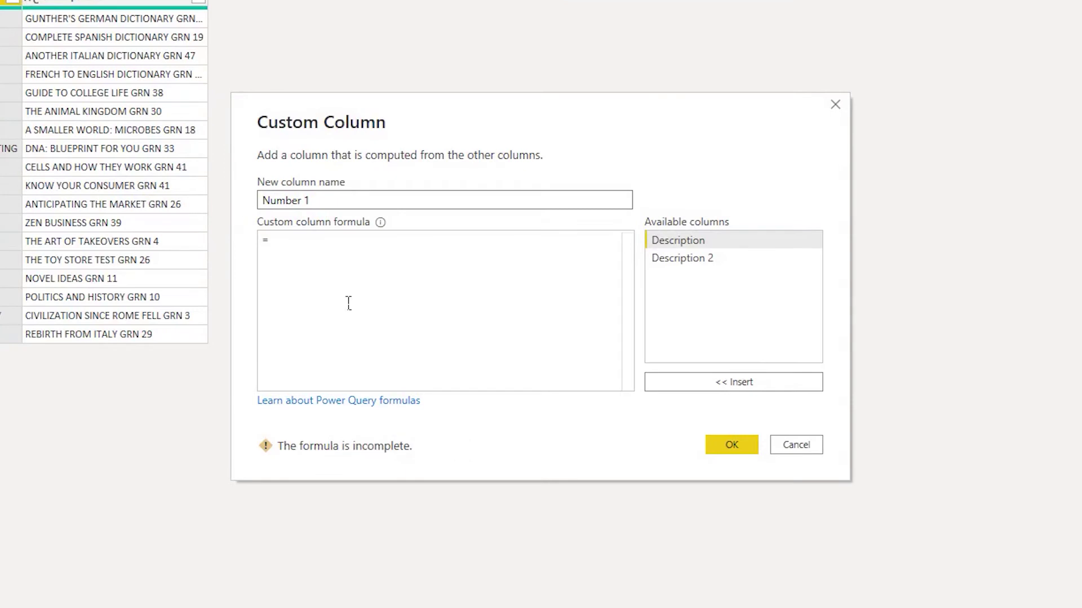
click(314, 248)
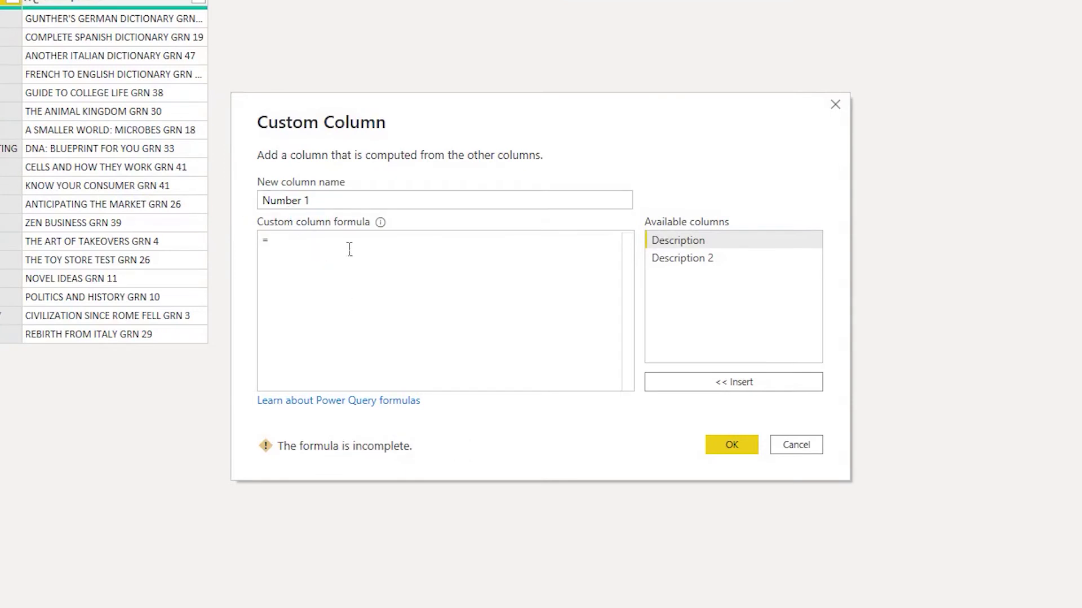
text(Text)
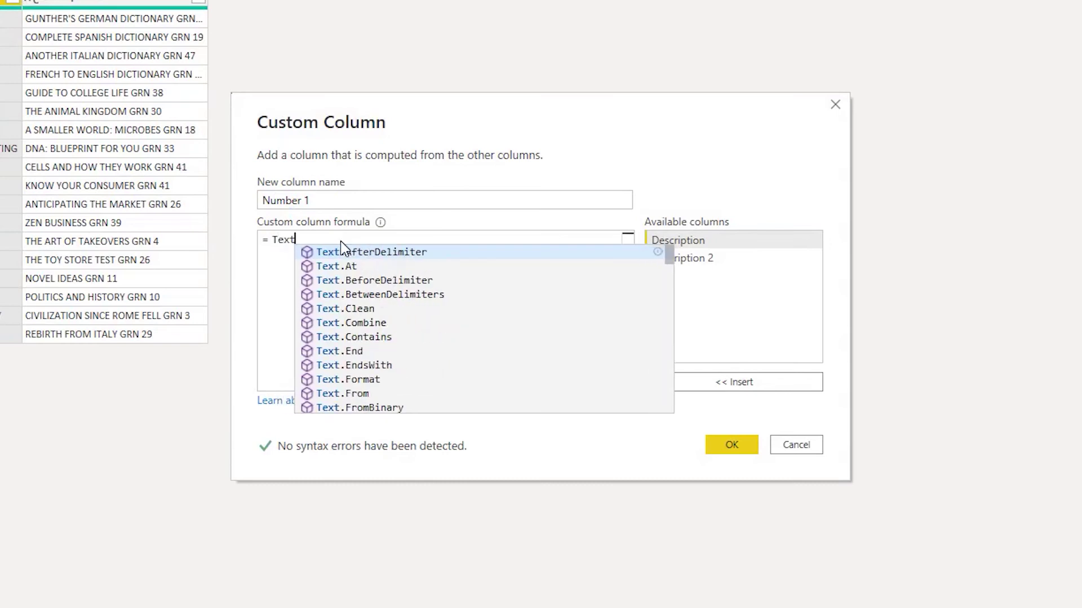
text(.Select)
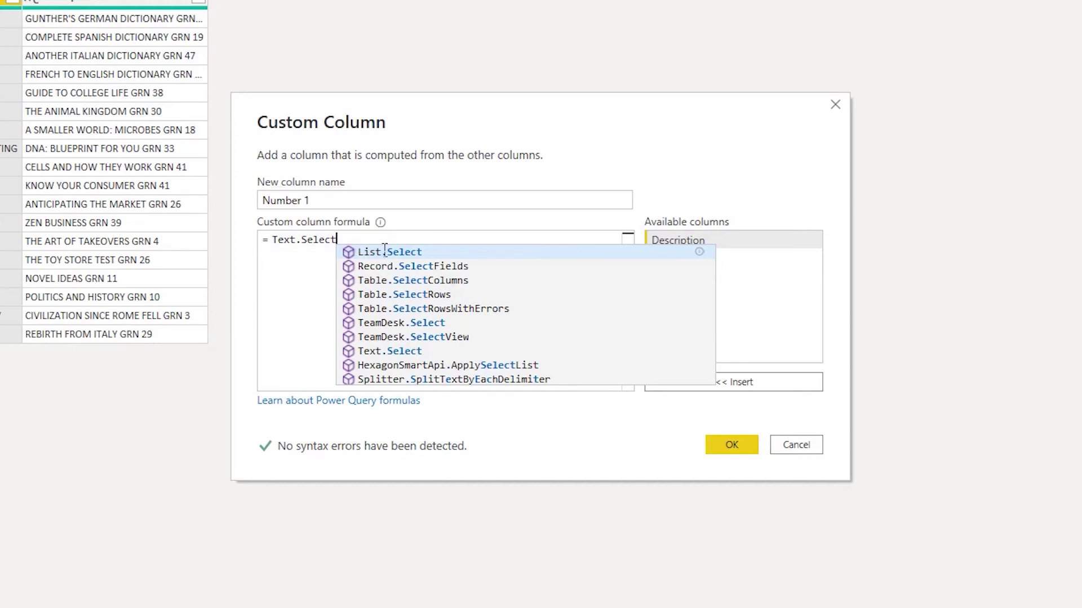
text(()
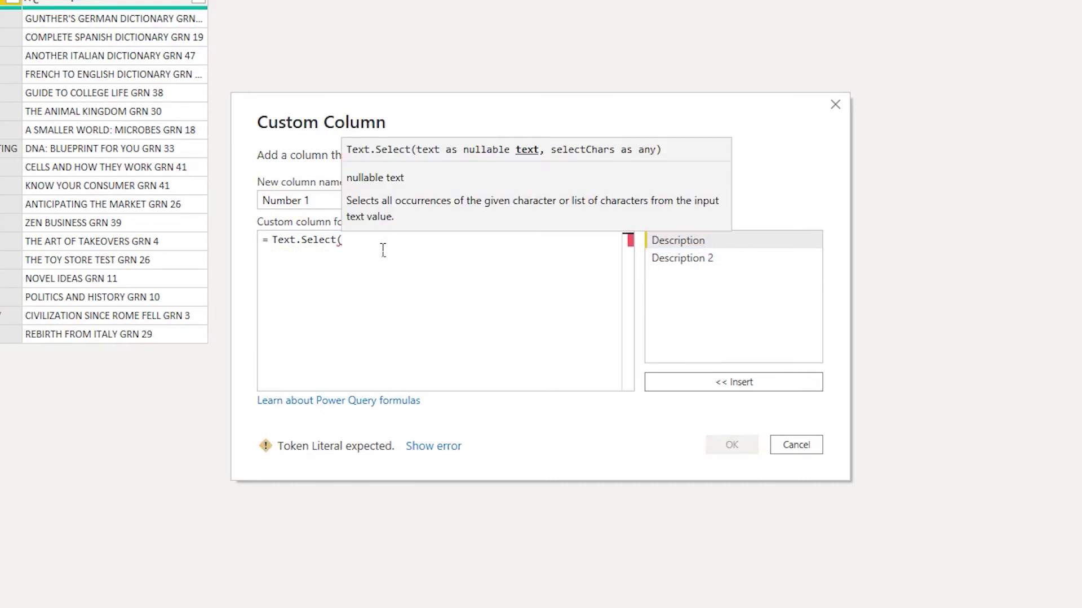
double_click(678, 241)
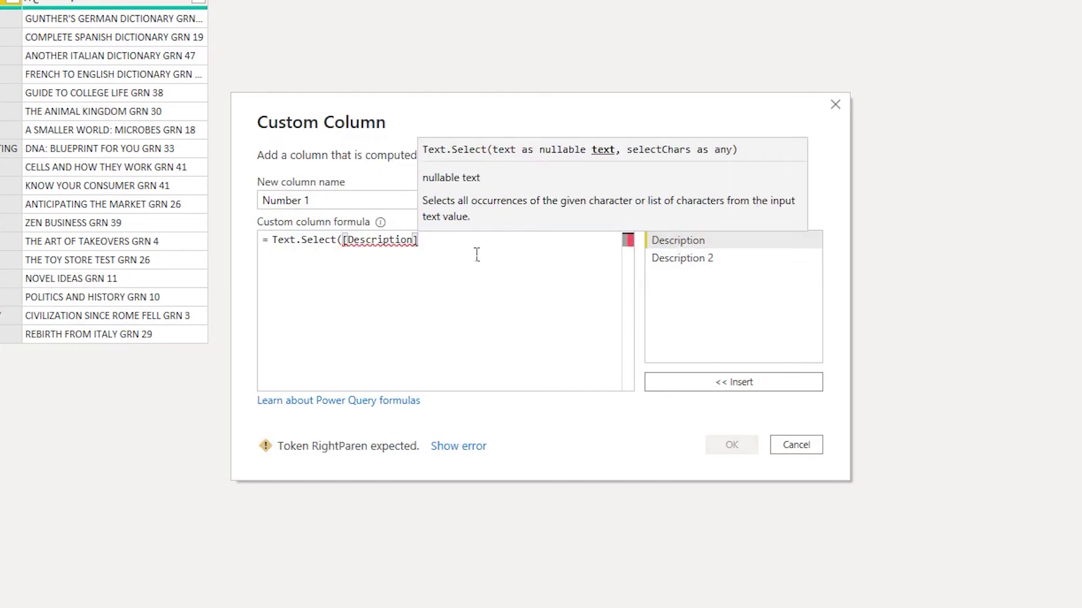
text(,)
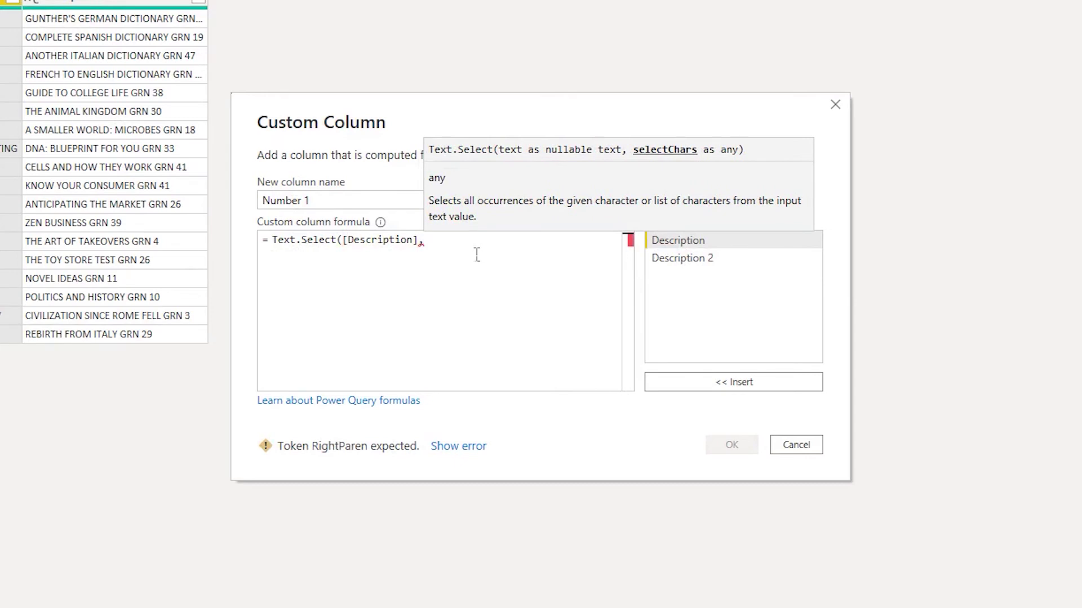
text({"")
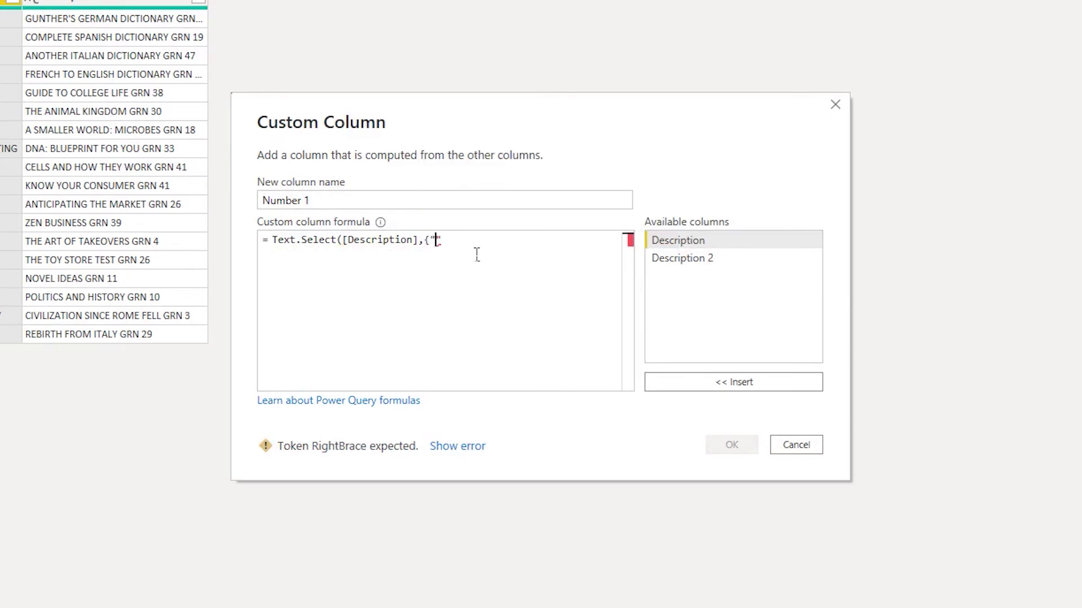
text(0)
text(..)
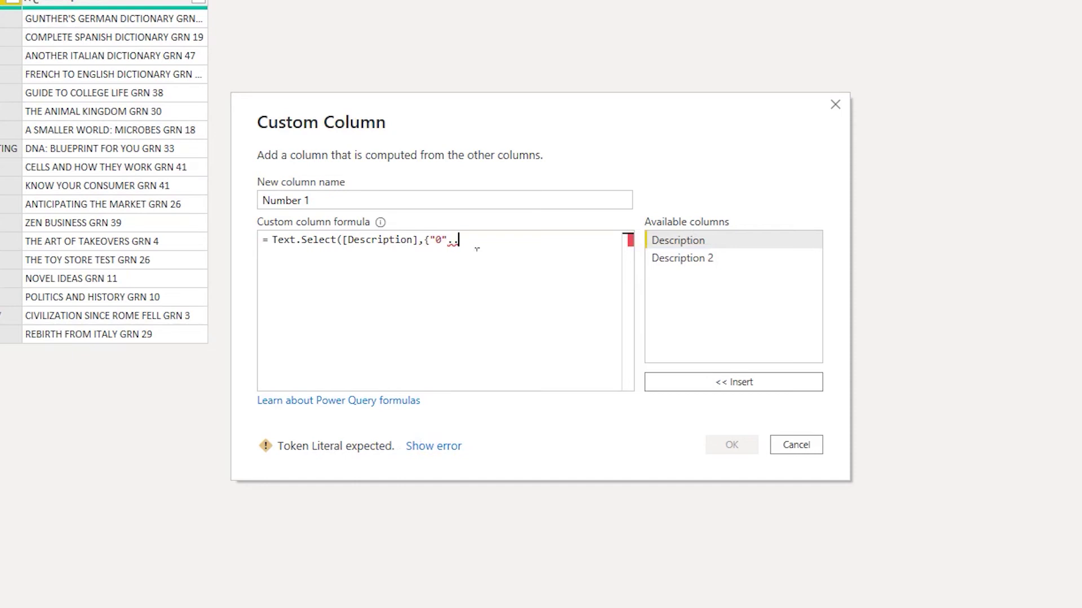
text(")
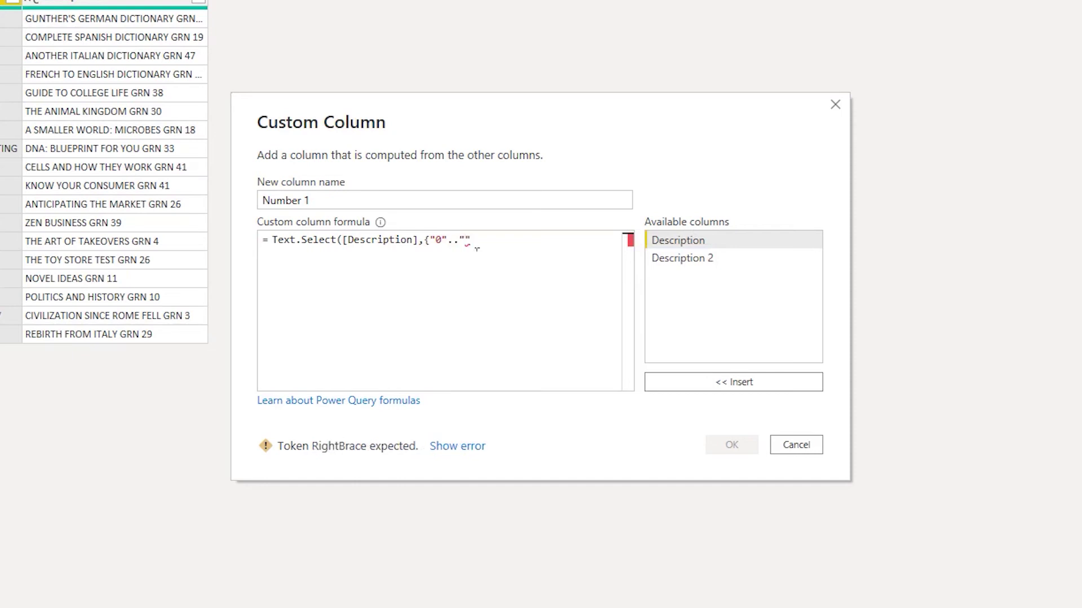
text(9)
text(")
text(})
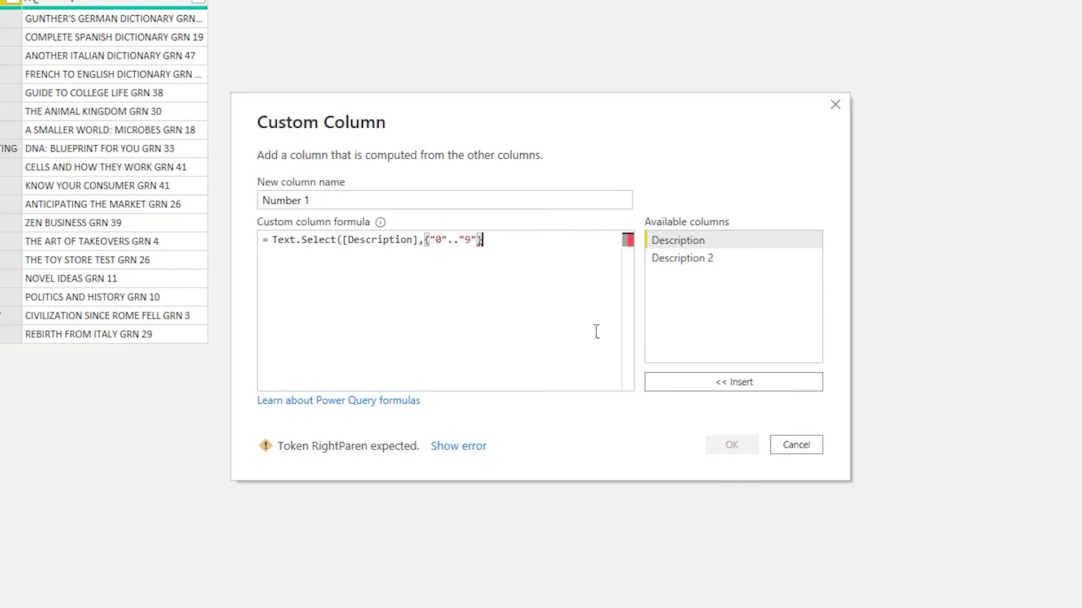
text())
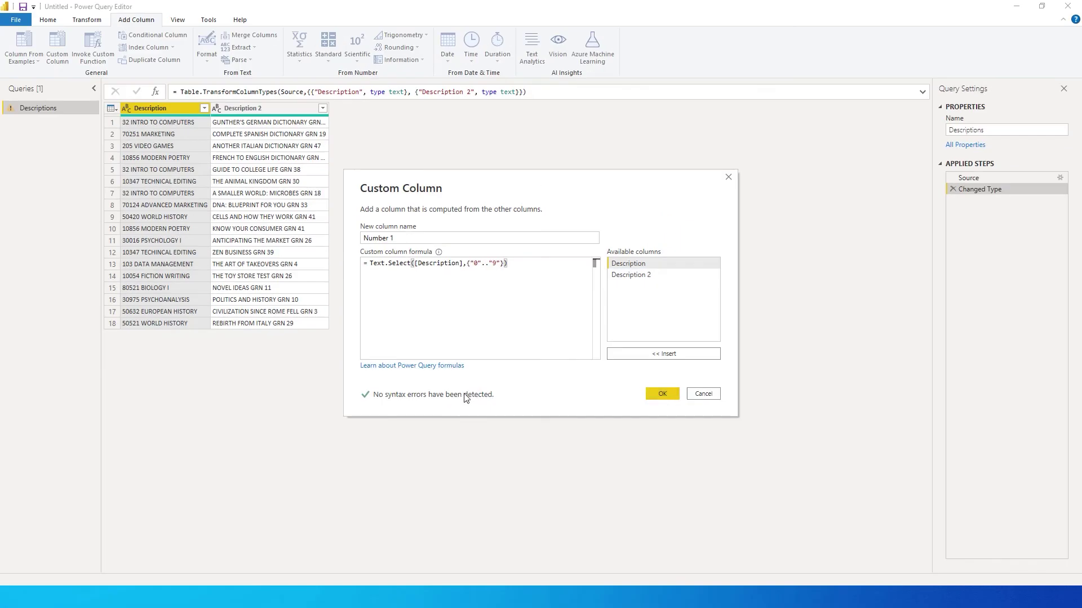
Confirm the Number 1 custom column, then select the Description and Number 1 columns
click(663, 398)
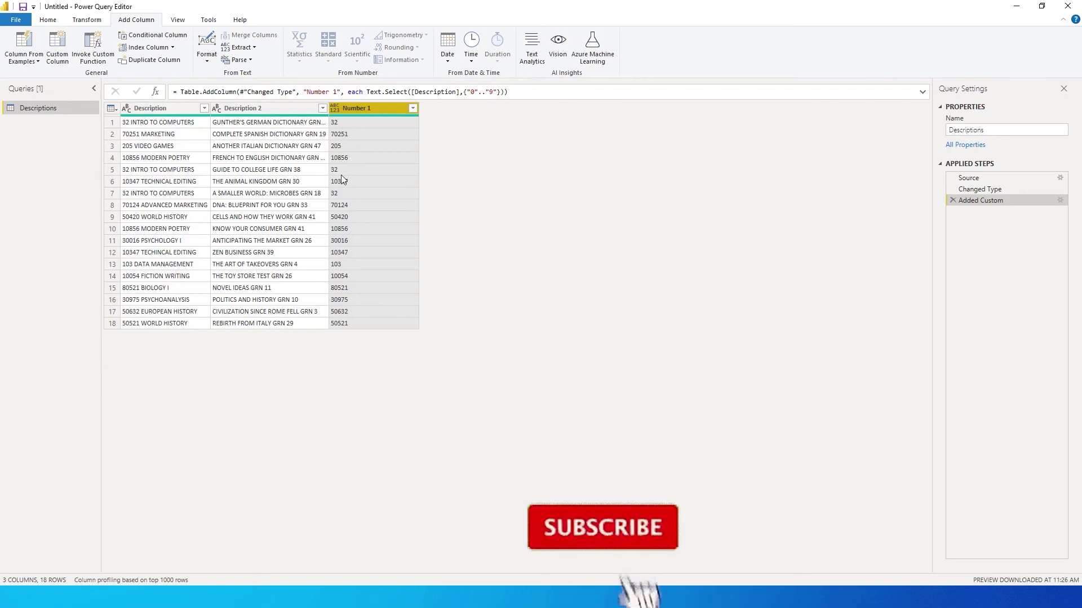
click(153, 108)
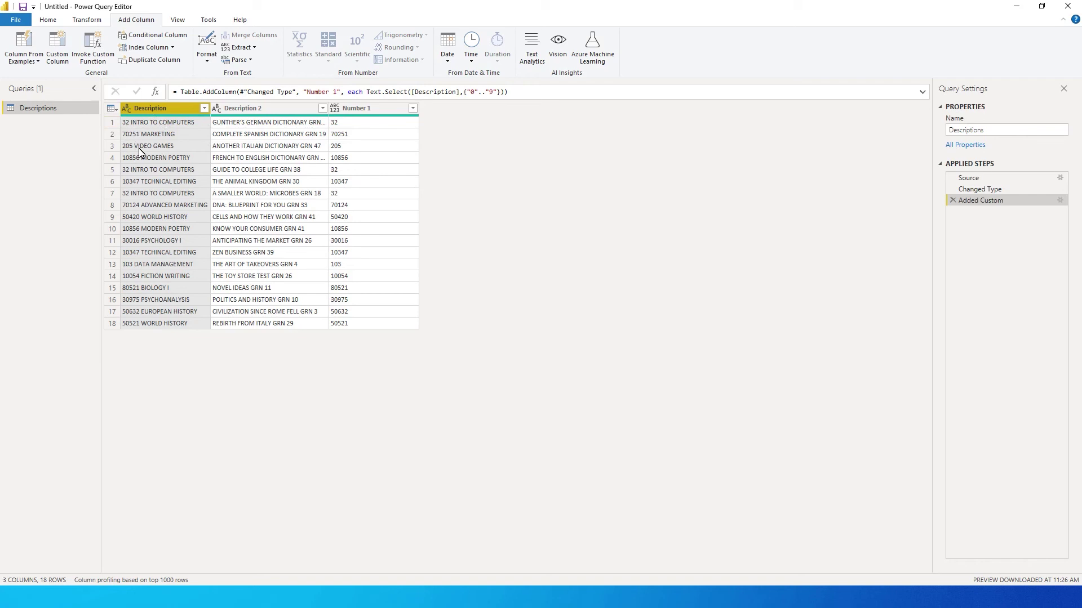
click(370, 111)
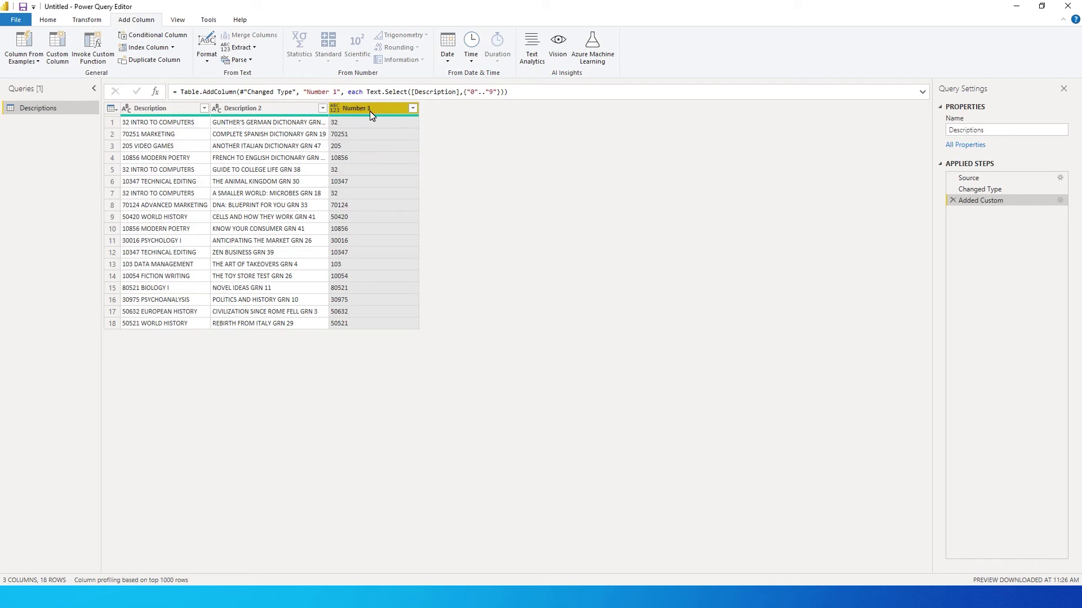
Start a column from examples using Description 2 as the source, widening that column
click(34, 60)
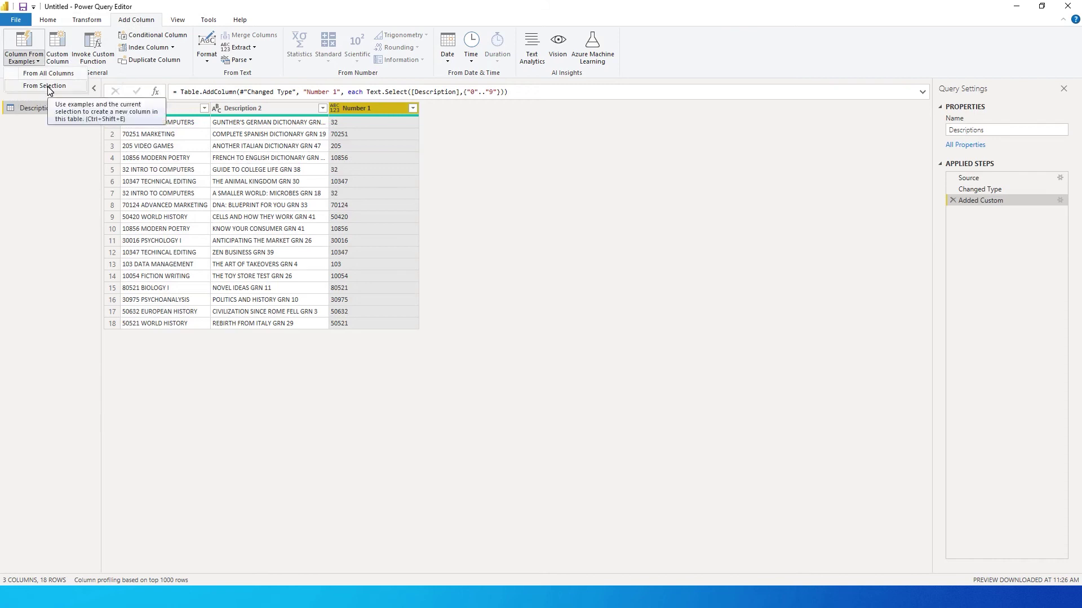
click(48, 87)
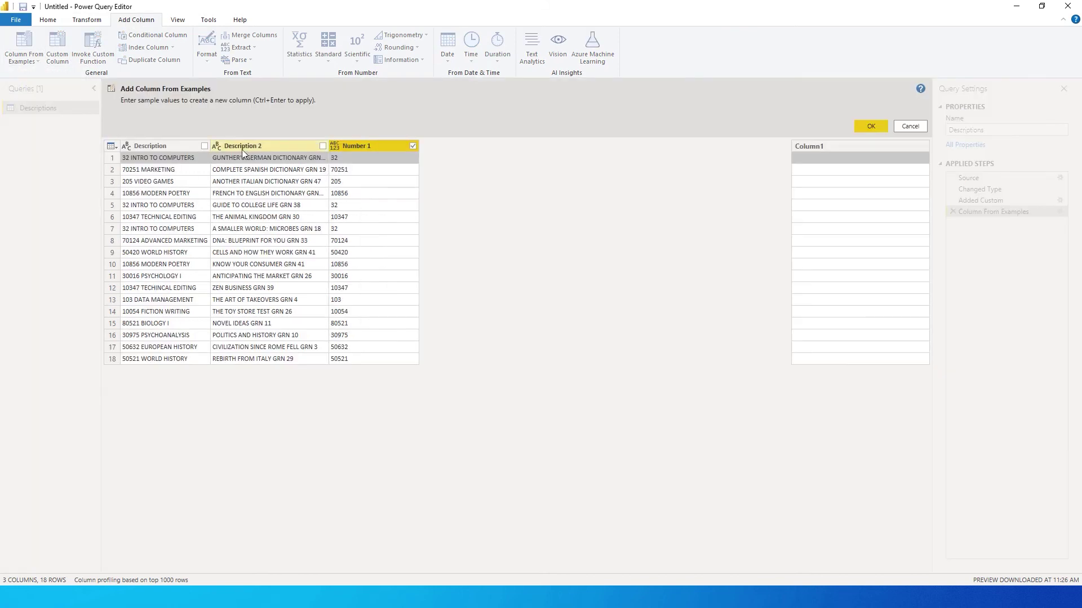
click(323, 147)
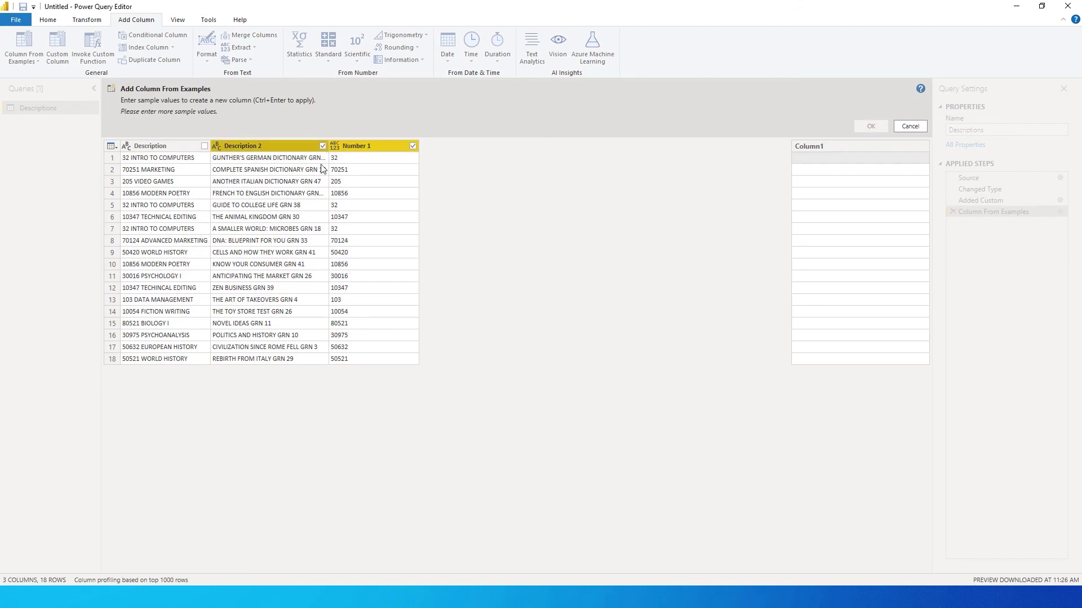
drag(338, 158, 381, 158)
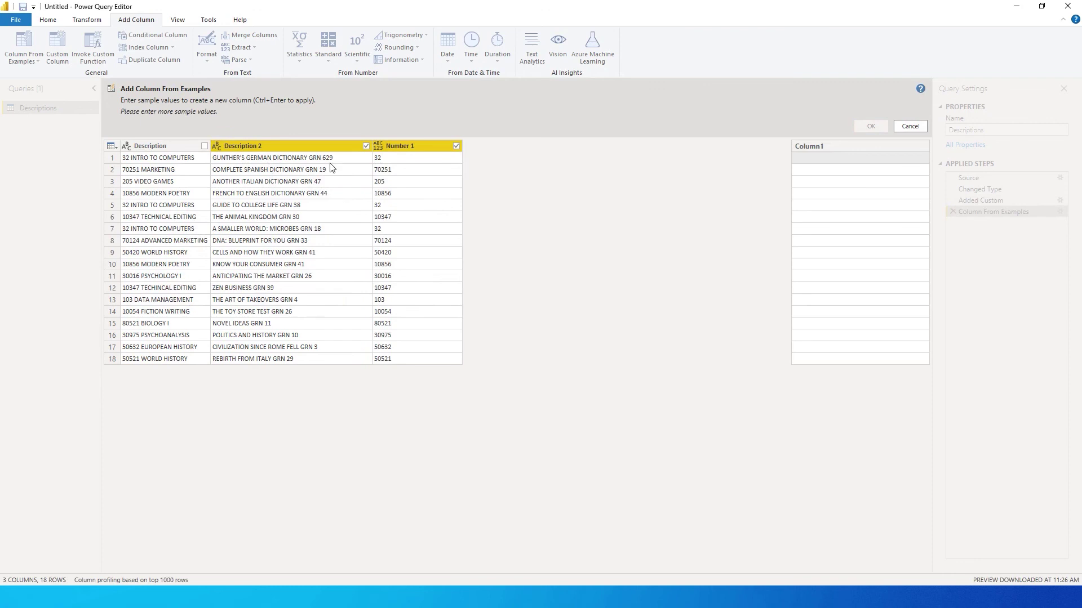
Enter sample values 629 and 44 to extract the number after GRN
click(807, 158)
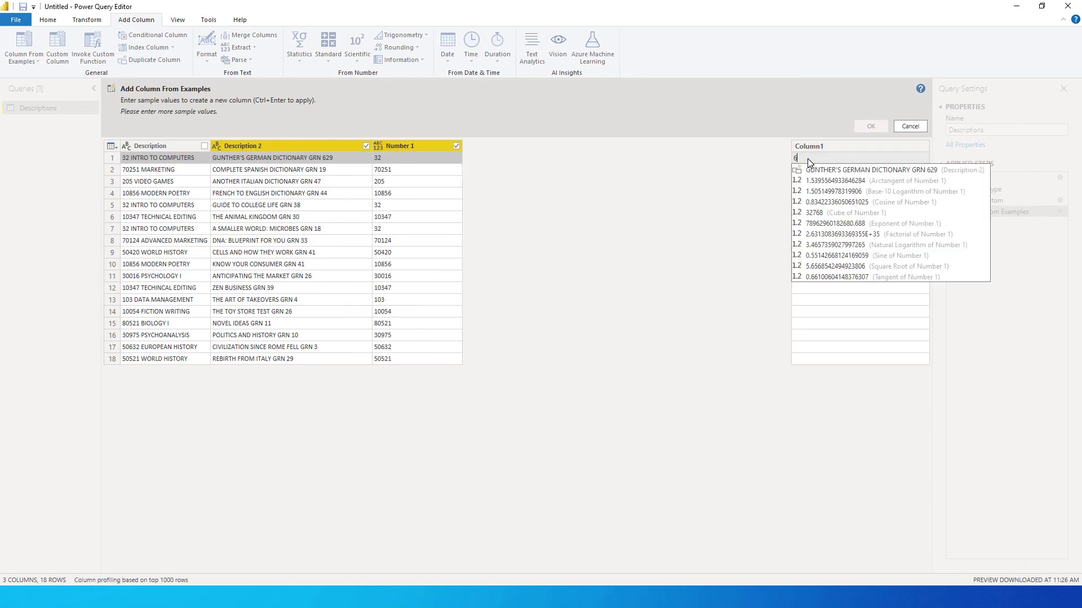
text(629)
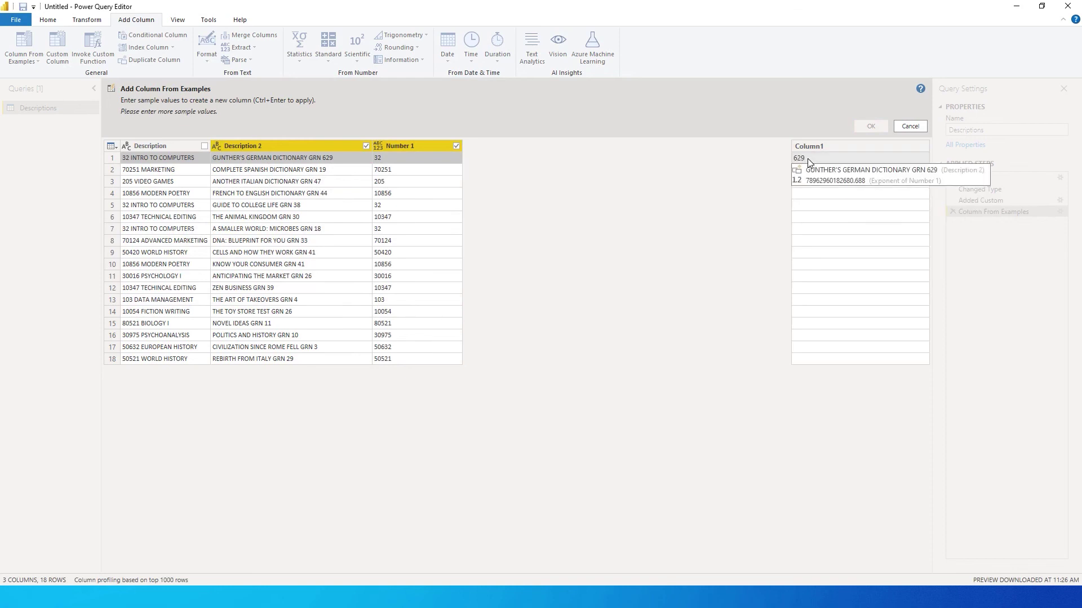
key(Return)
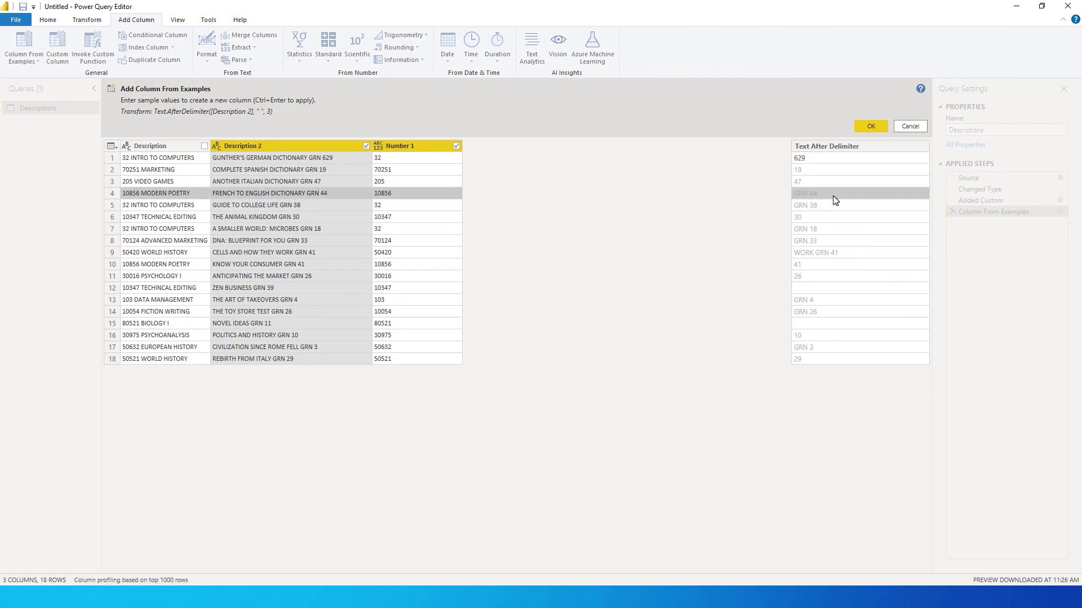
text(44)
key(Return)
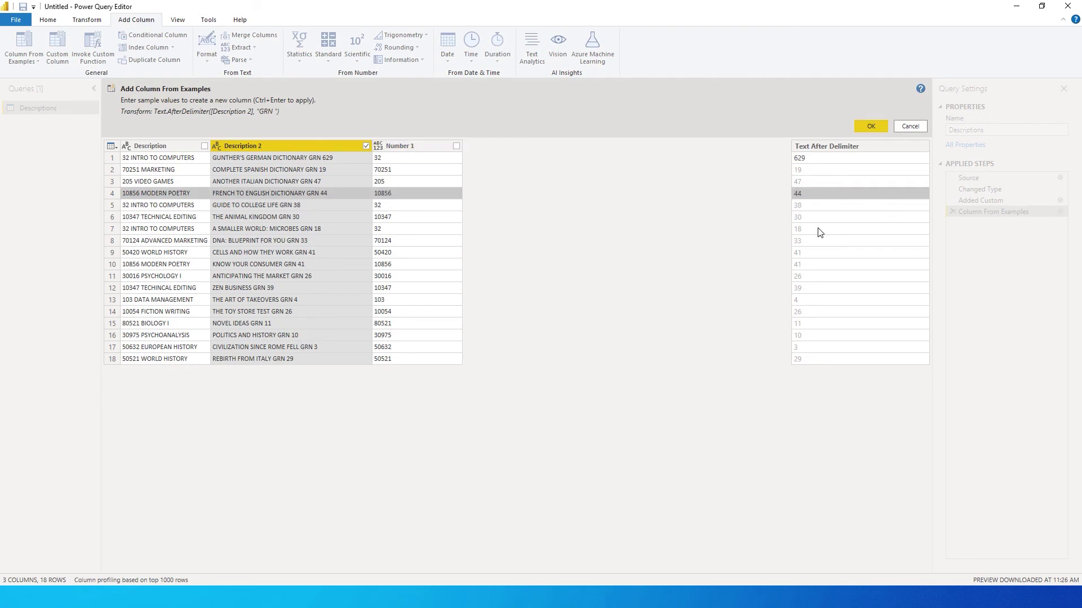
Add the extracted GRN-number column, rename it Number 2, and apply the query changes
click(870, 127)
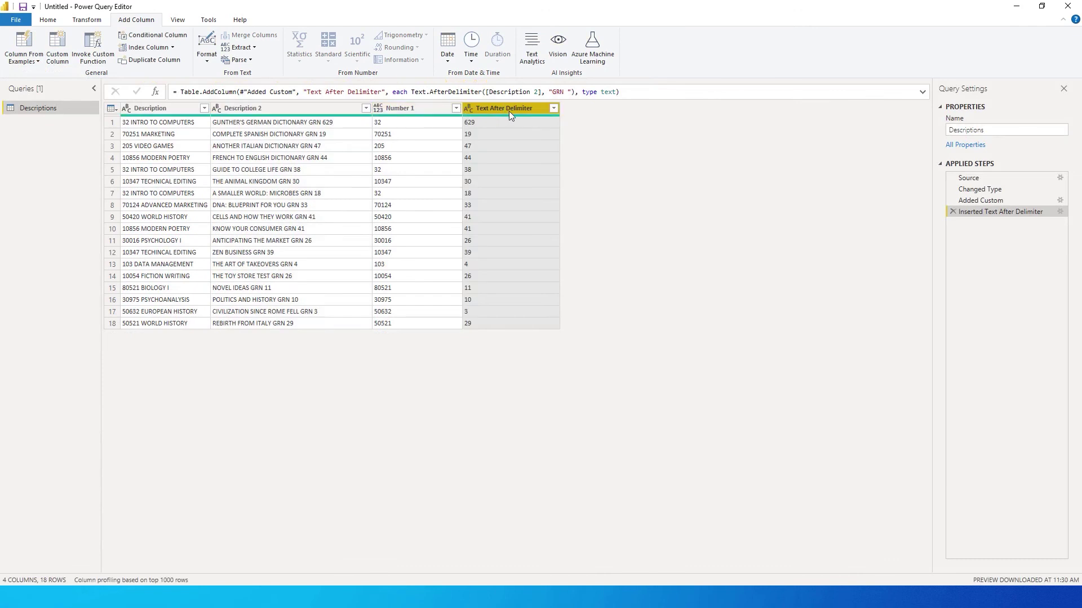
right_click(507, 108)
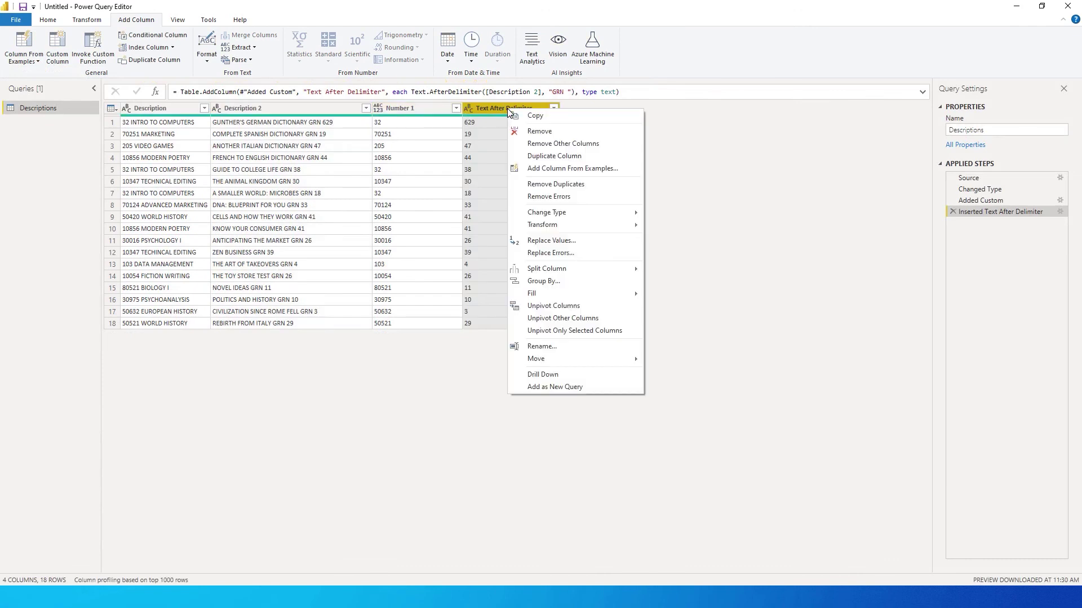
click(556, 347)
text(Num)
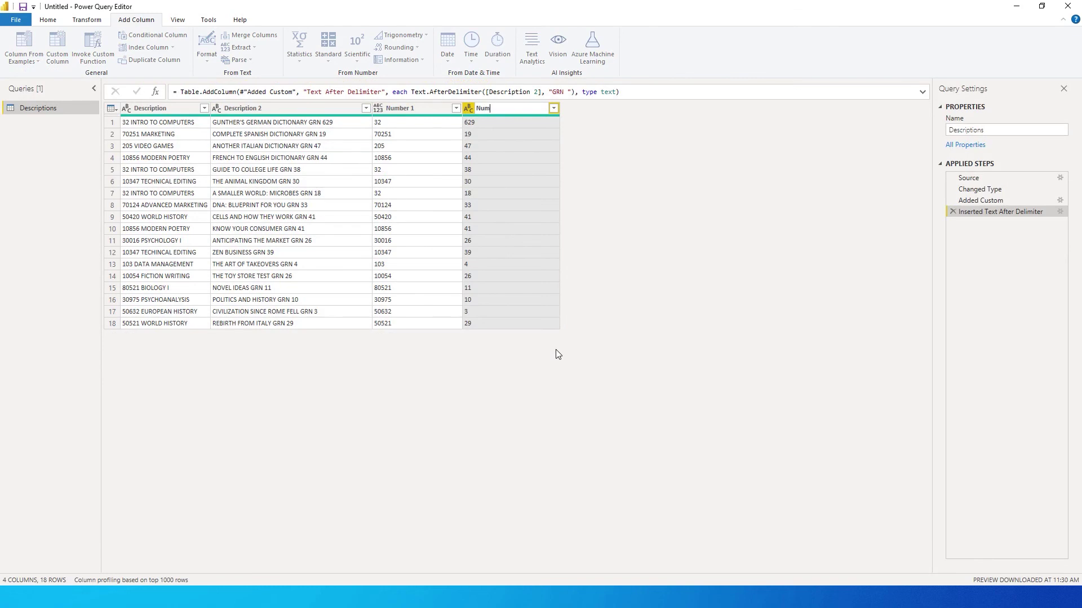
text(ber 2)
key(Return)
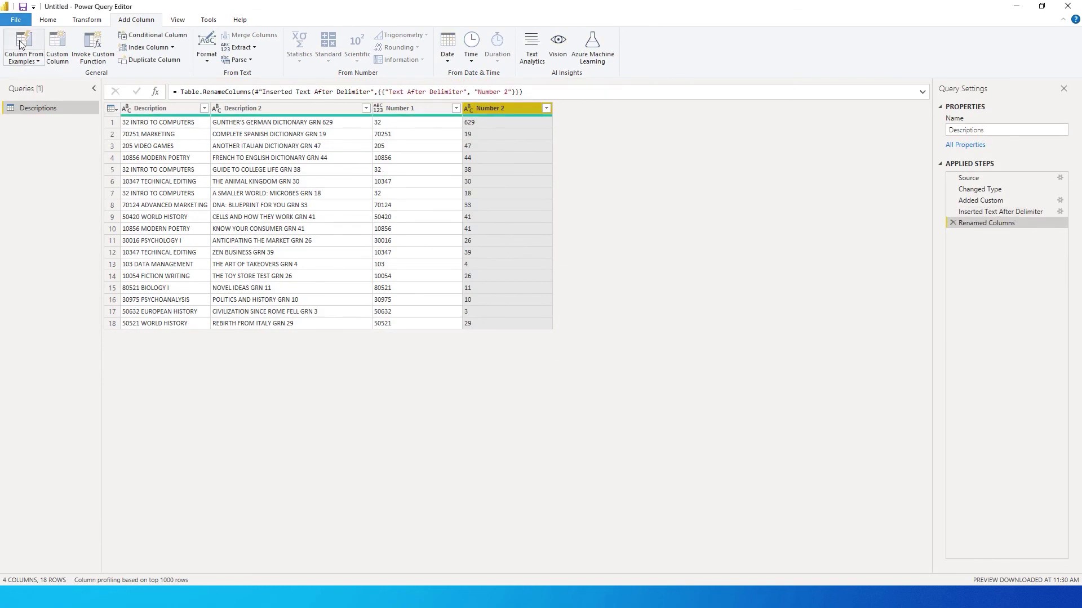
click(51, 21)
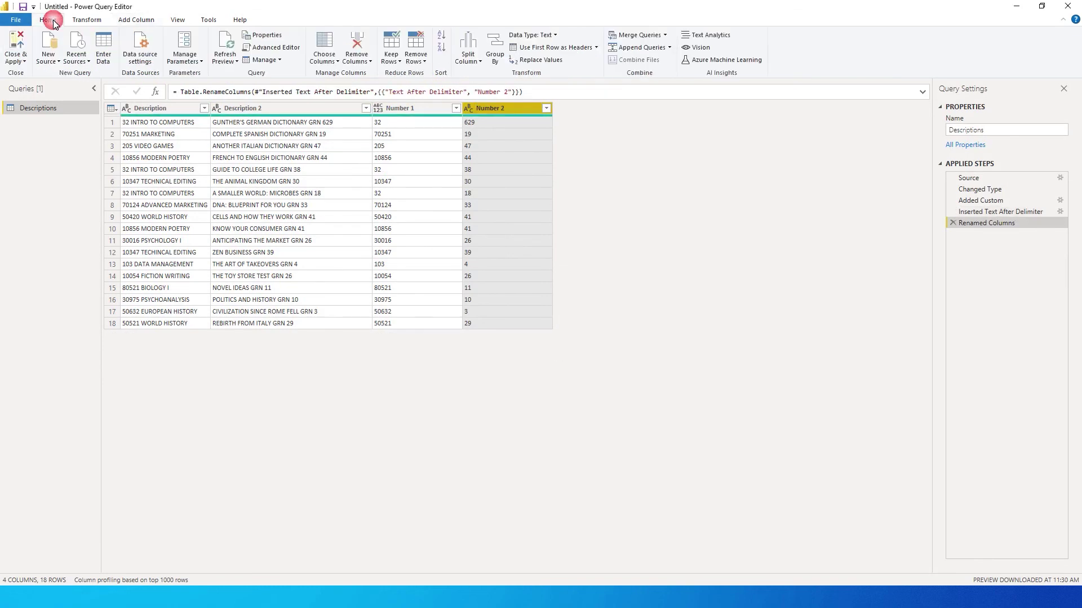
click(19, 41)
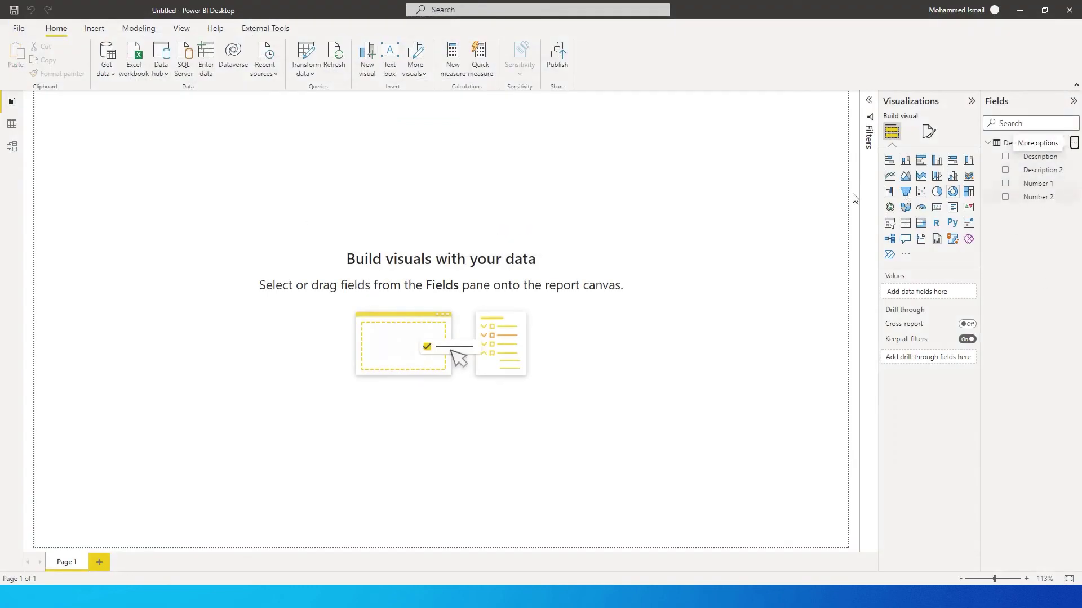
Build an enlarged table visual of Description 2, Description, Number 1 and Number 2
click(1007, 169)
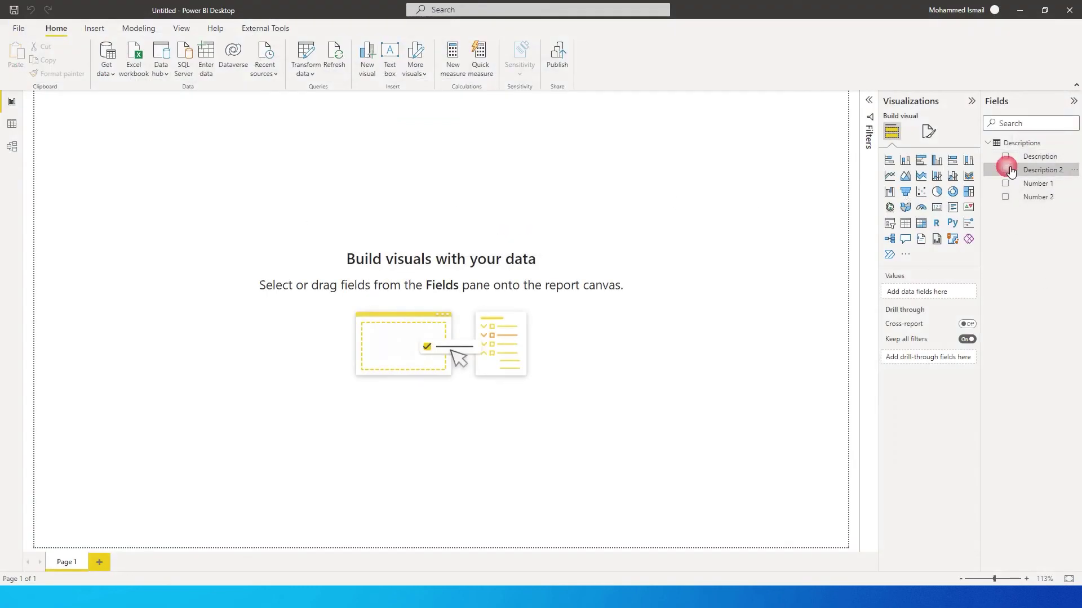
click(1006, 156)
click(1005, 184)
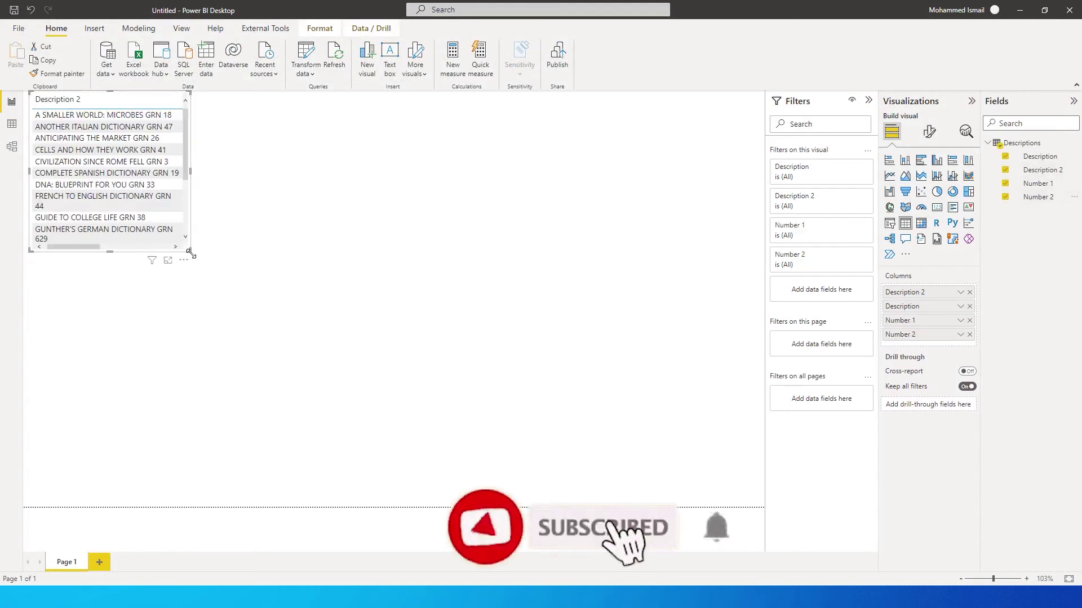
drag(190, 253, 511, 411)
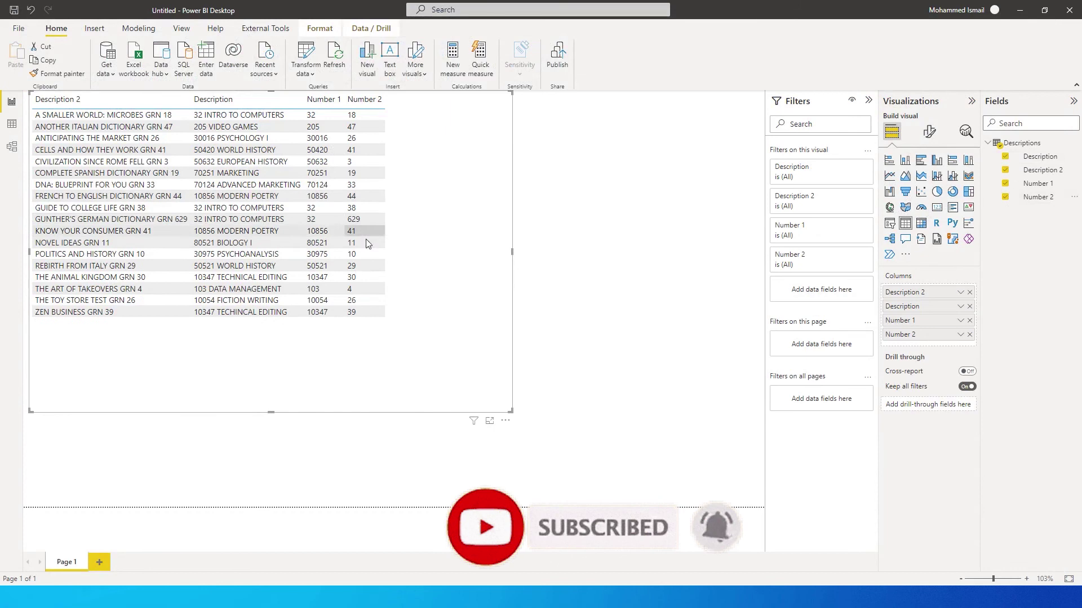